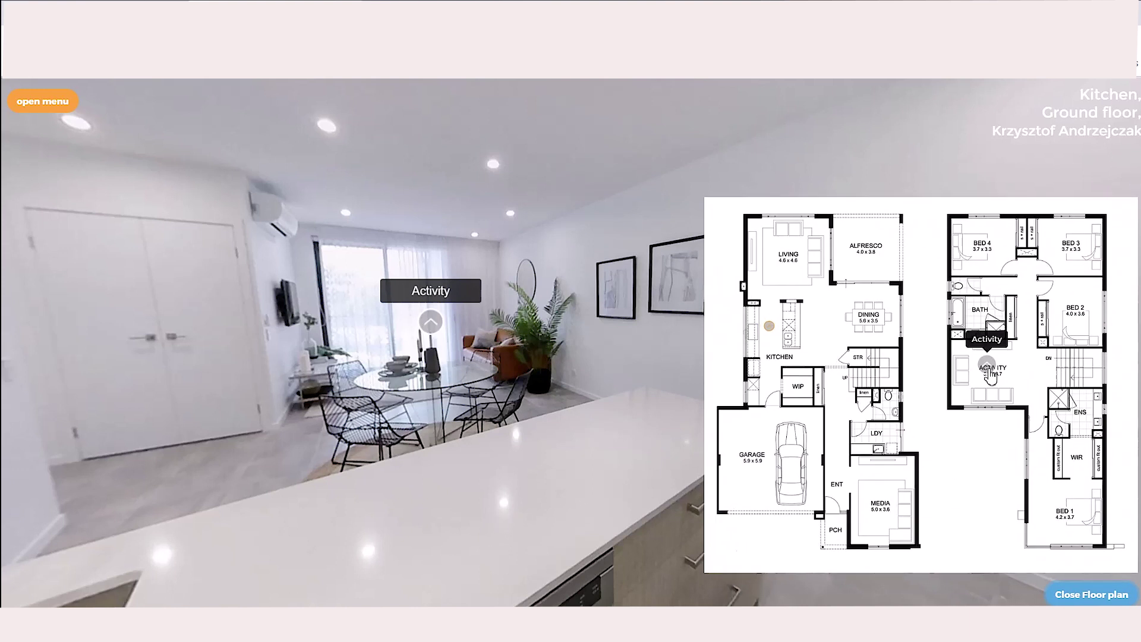
Step: Switch between the Activity and Kitchen panoramas via plan markers, then hide and reshow the floor plan
click(987, 368)
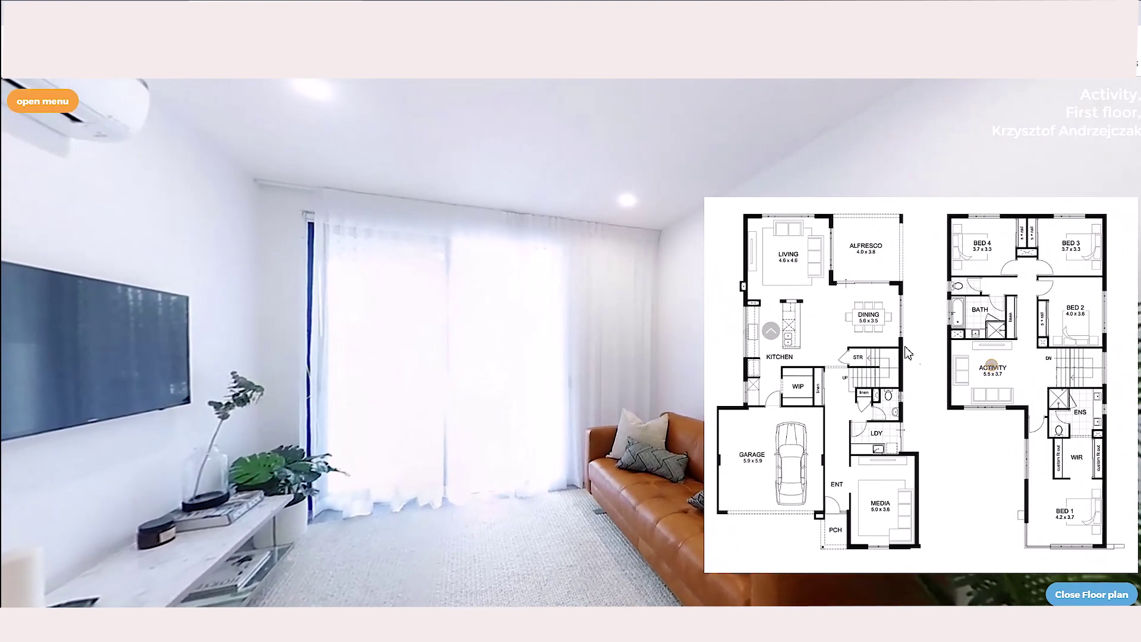
click(770, 330)
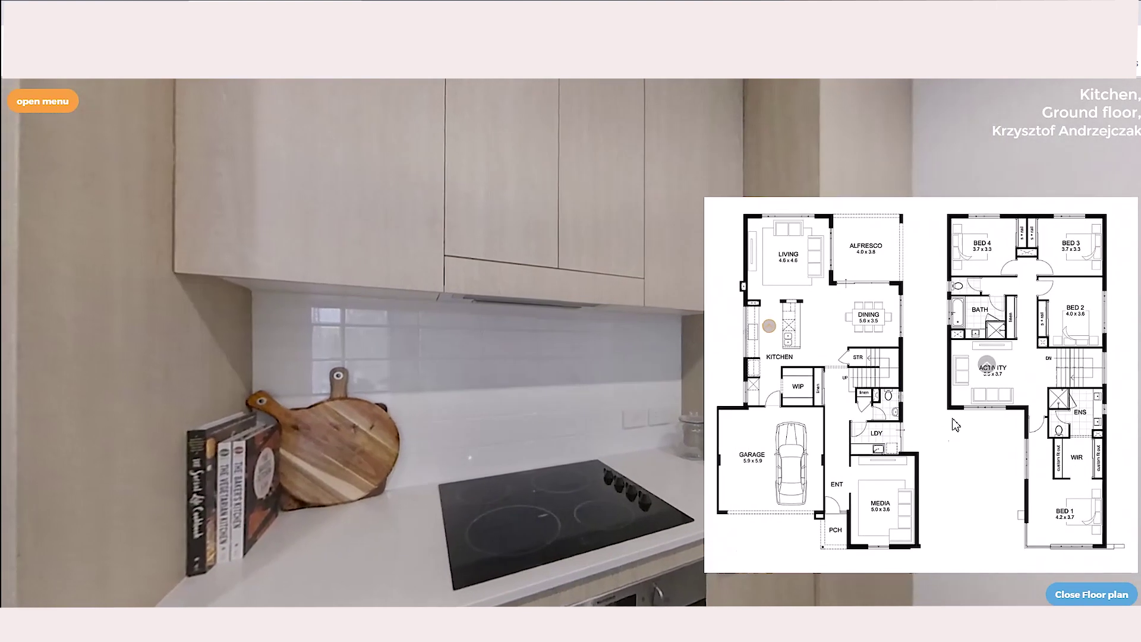
click(1034, 428)
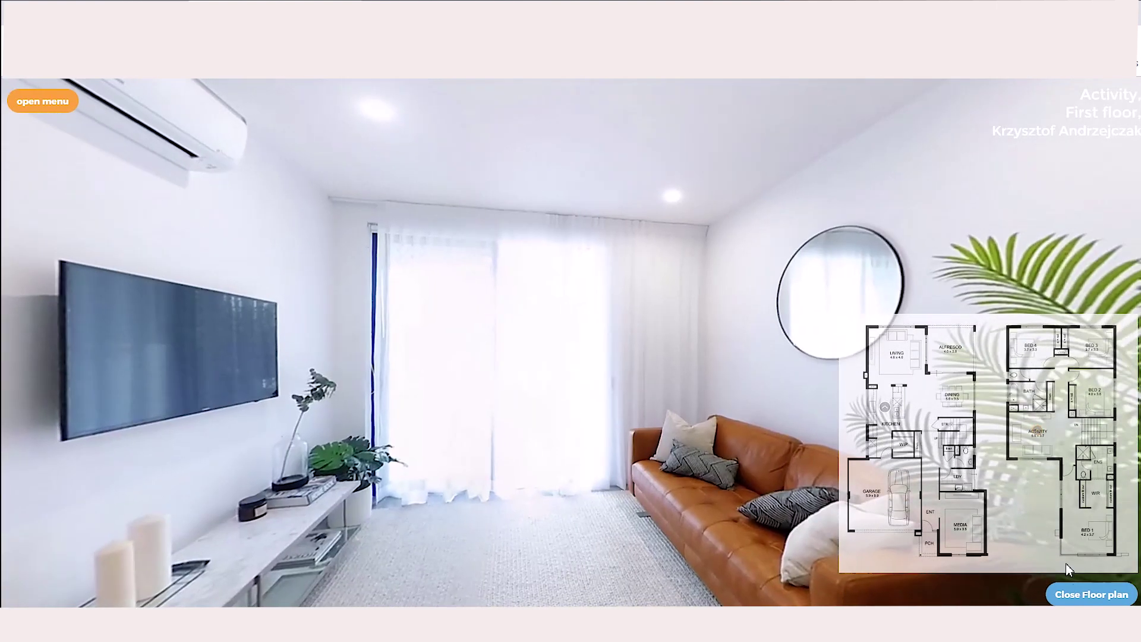
click(1076, 595)
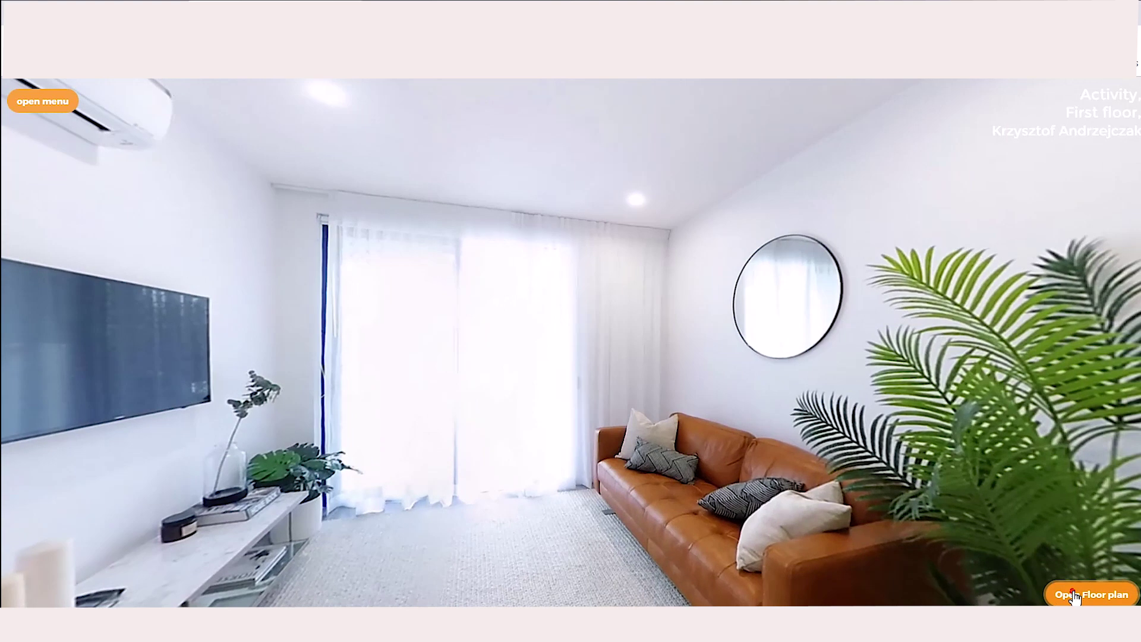
click(1075, 596)
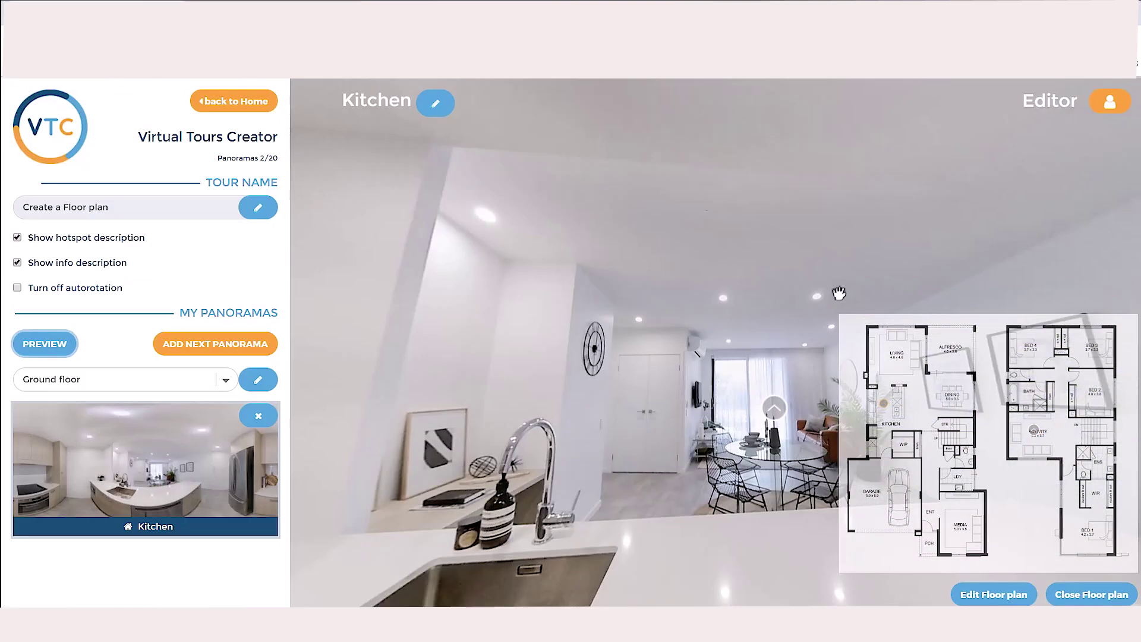
Step: Open the Floor plan editor and close it again without attaching a plan
click(1028, 596)
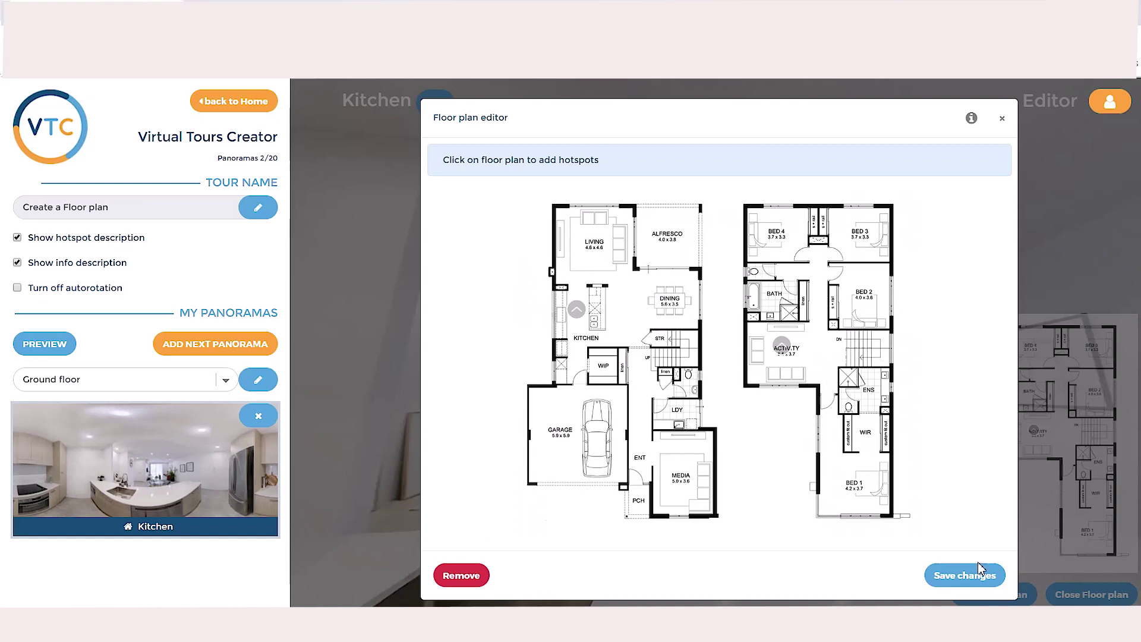
click(974, 580)
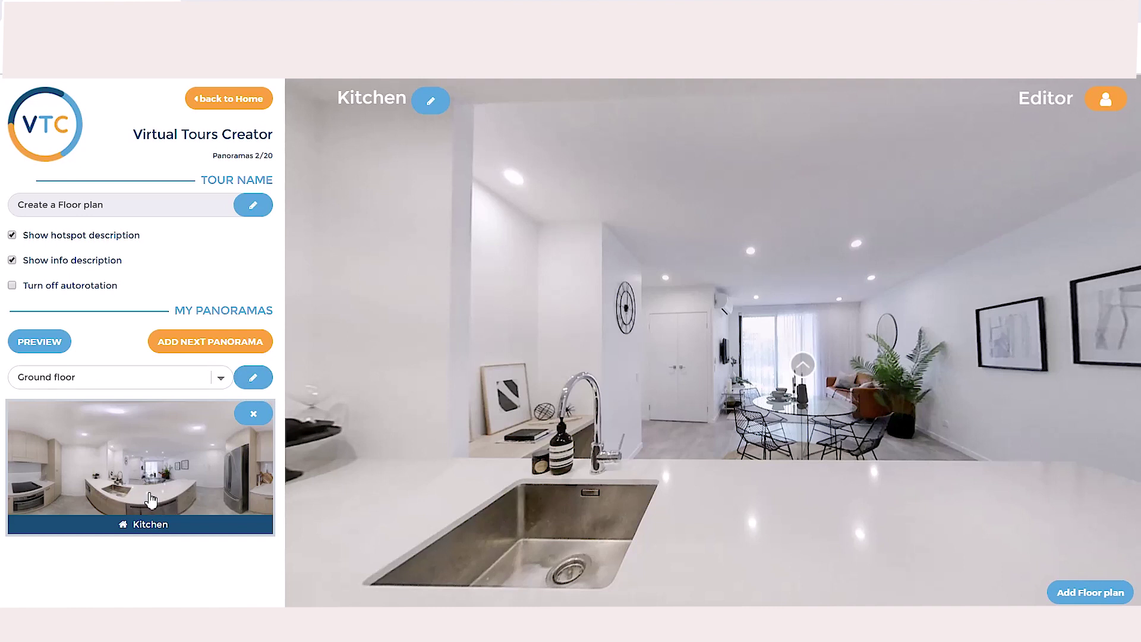
click(221, 378)
click(159, 406)
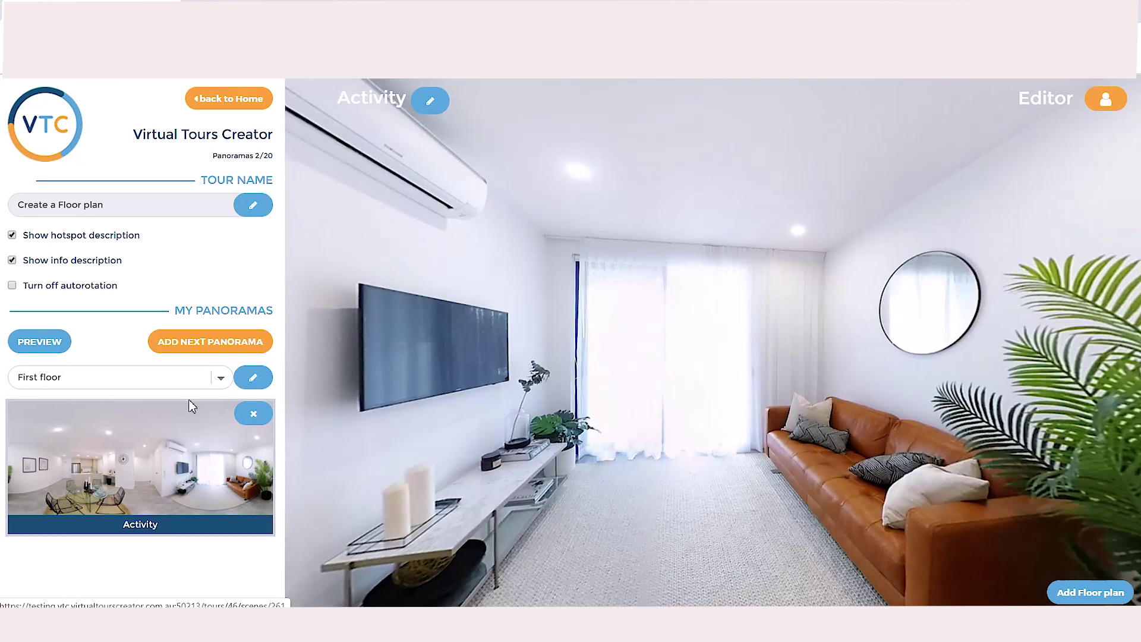
click(221, 378)
click(187, 395)
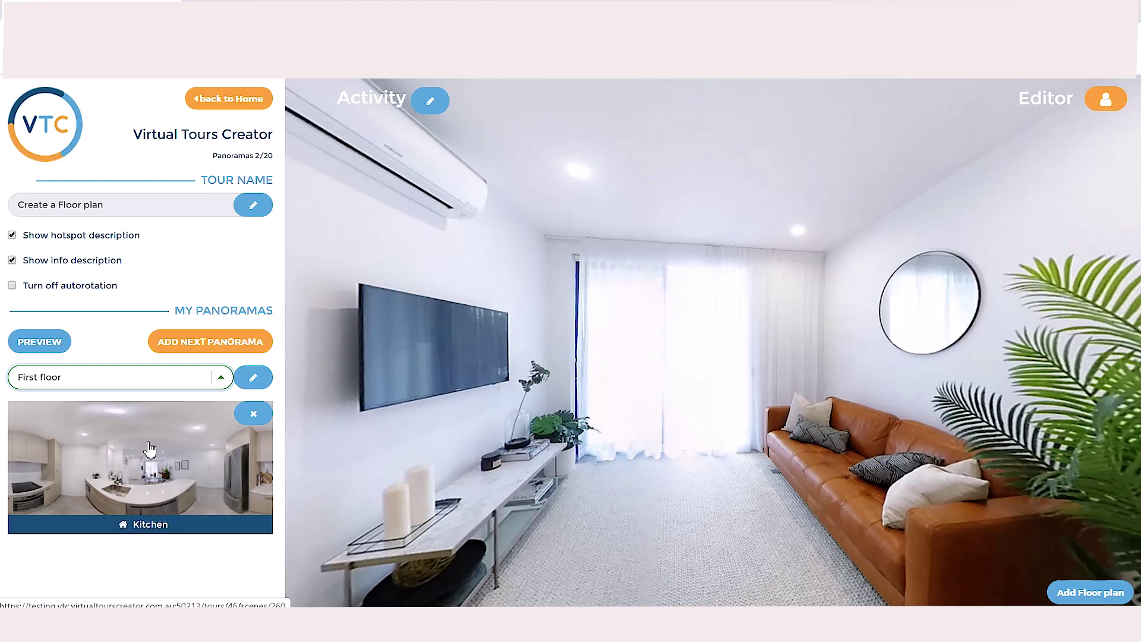
click(220, 385)
click(145, 390)
click(165, 465)
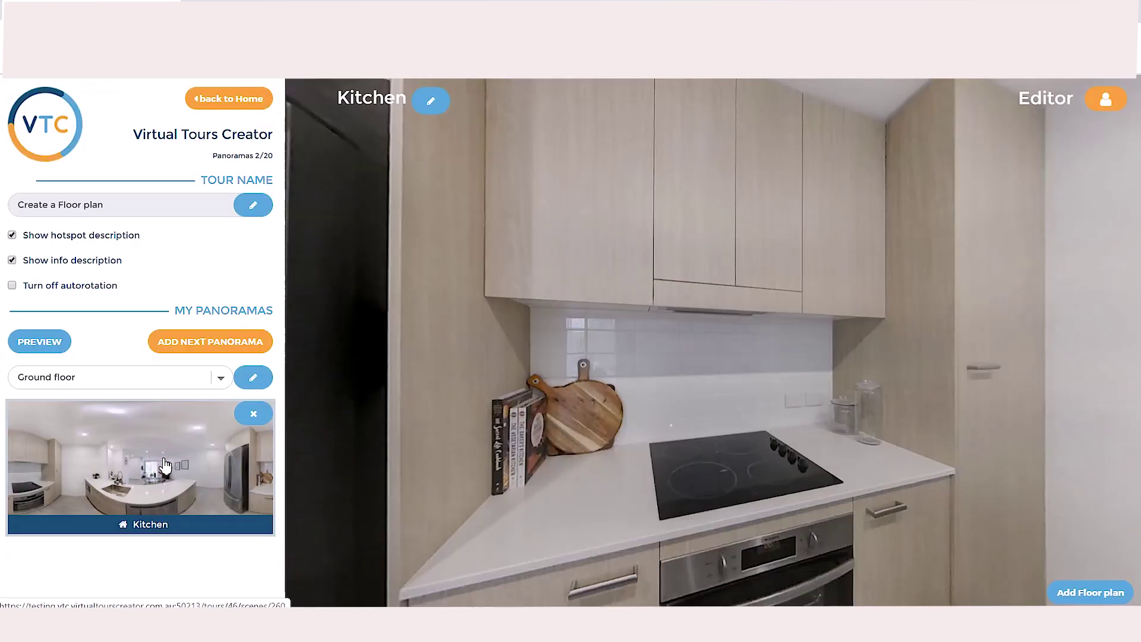
drag(924, 483, 484, 473)
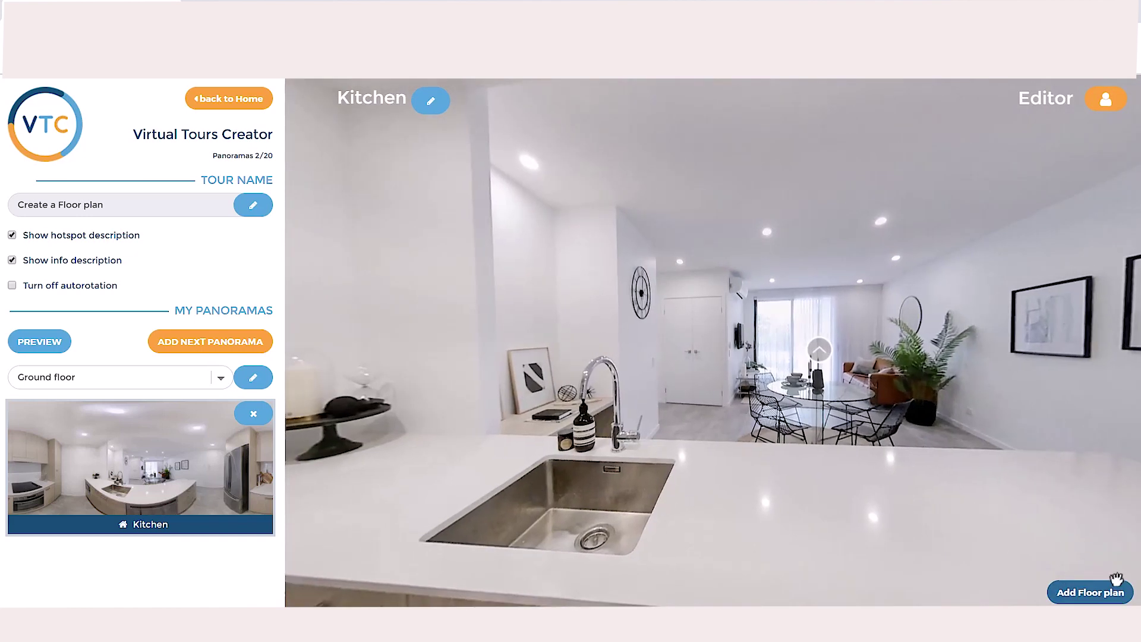
click(1080, 596)
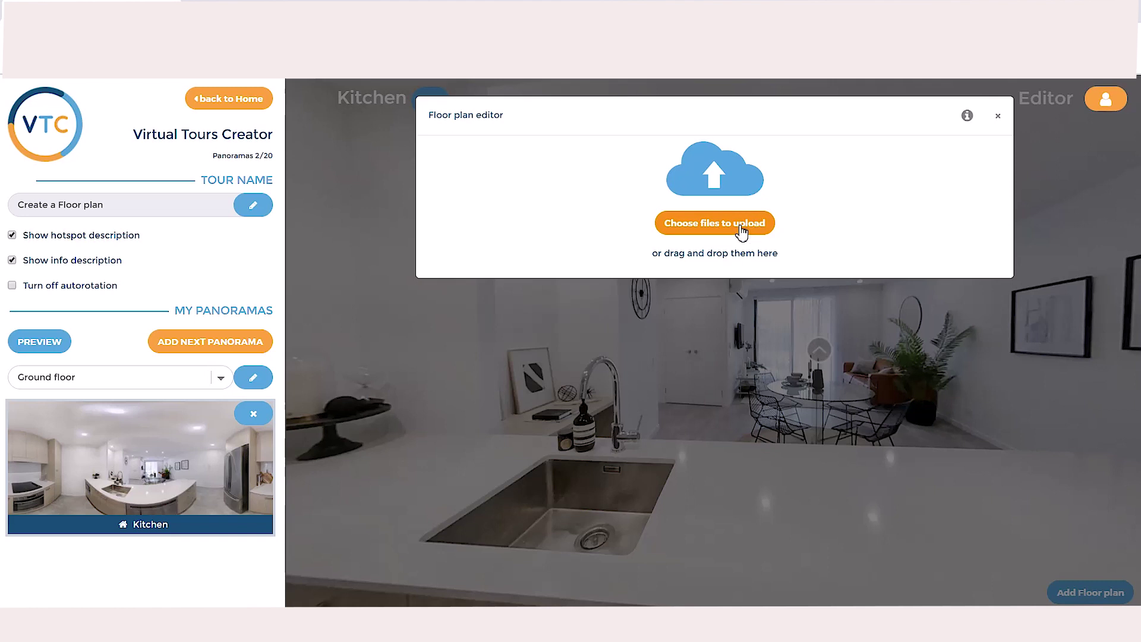
Step: Upload the 'Double story house floor plan' image and bring up the floor plan editor help
click(741, 230)
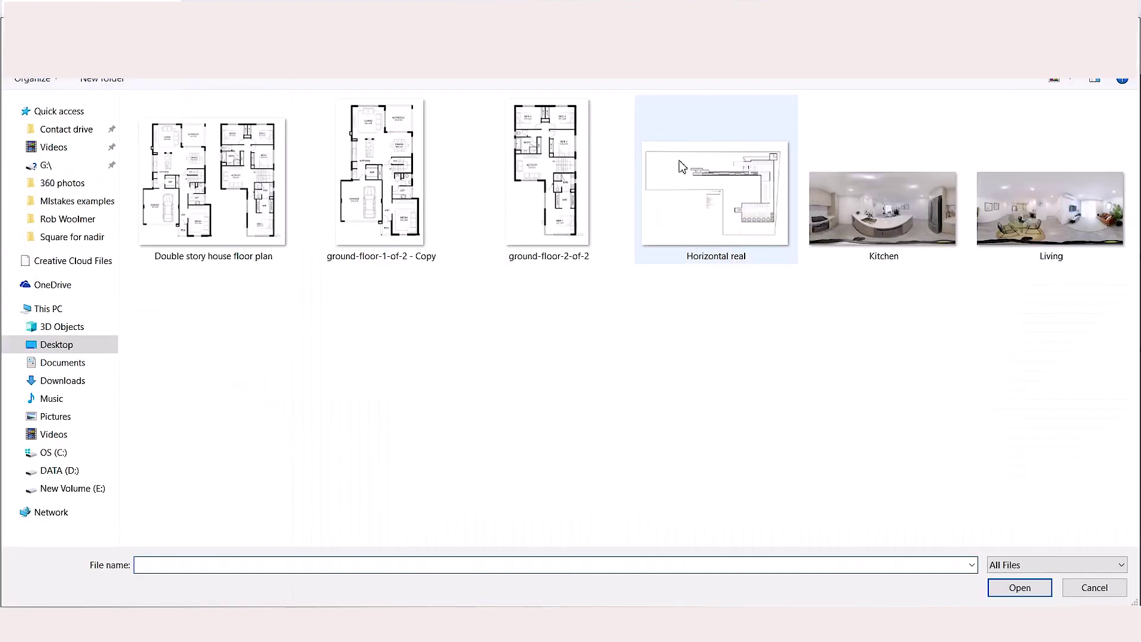
click(190, 160)
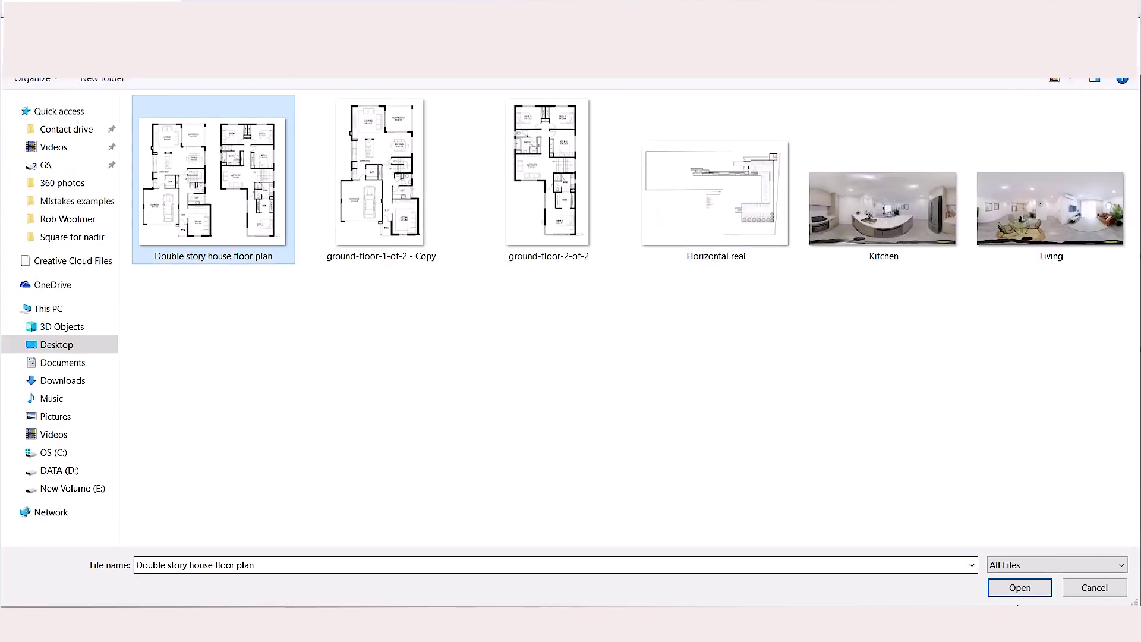
click(1020, 588)
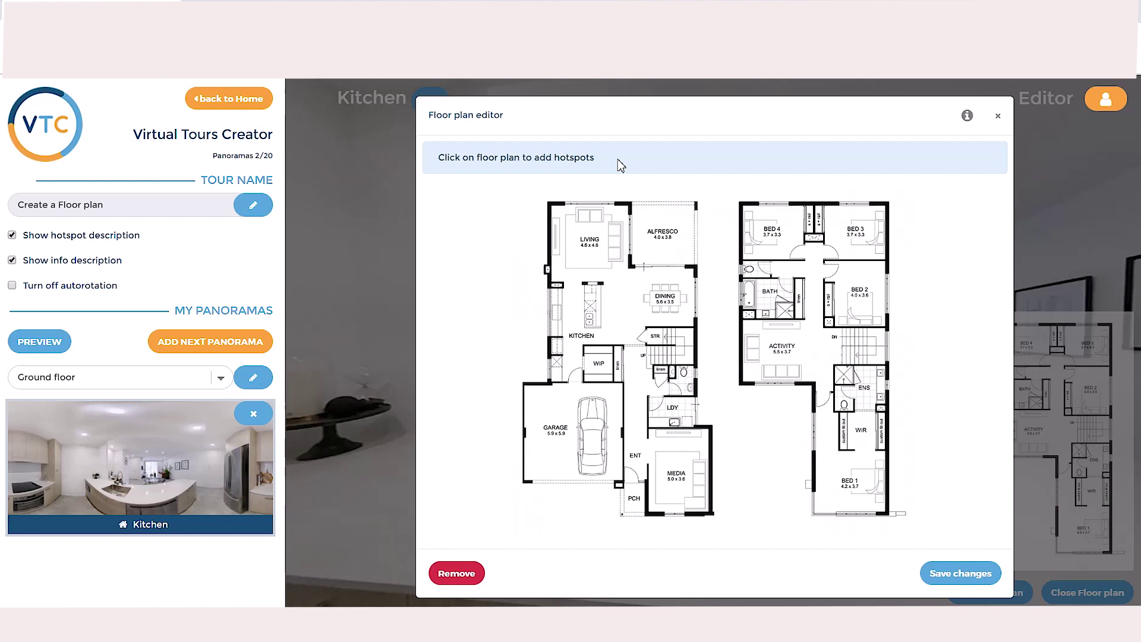
click(967, 116)
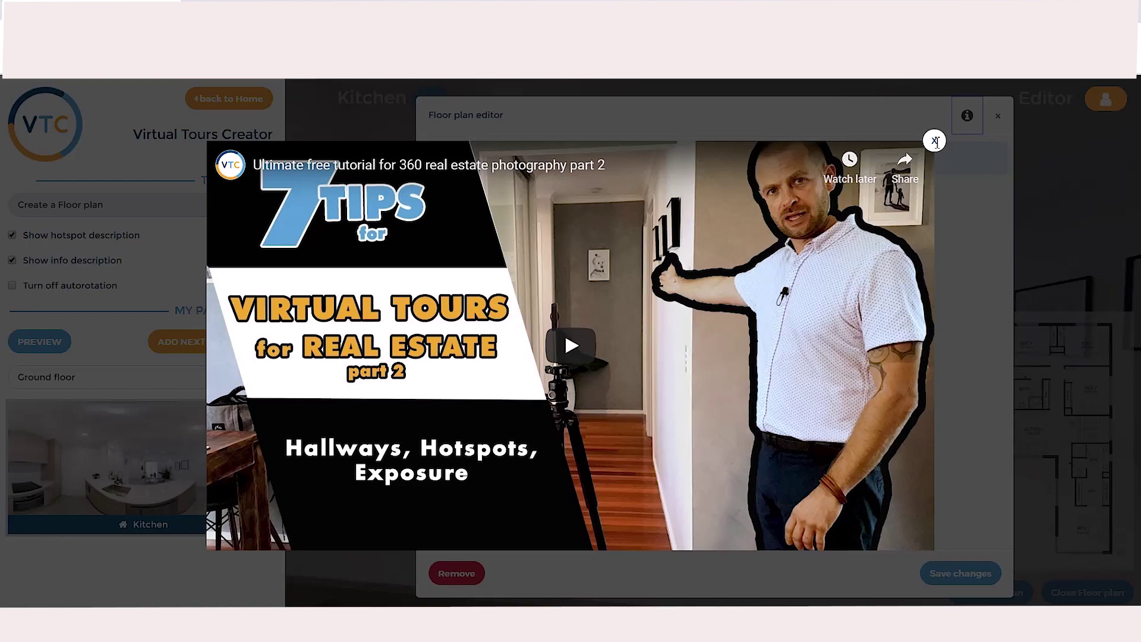
click(934, 141)
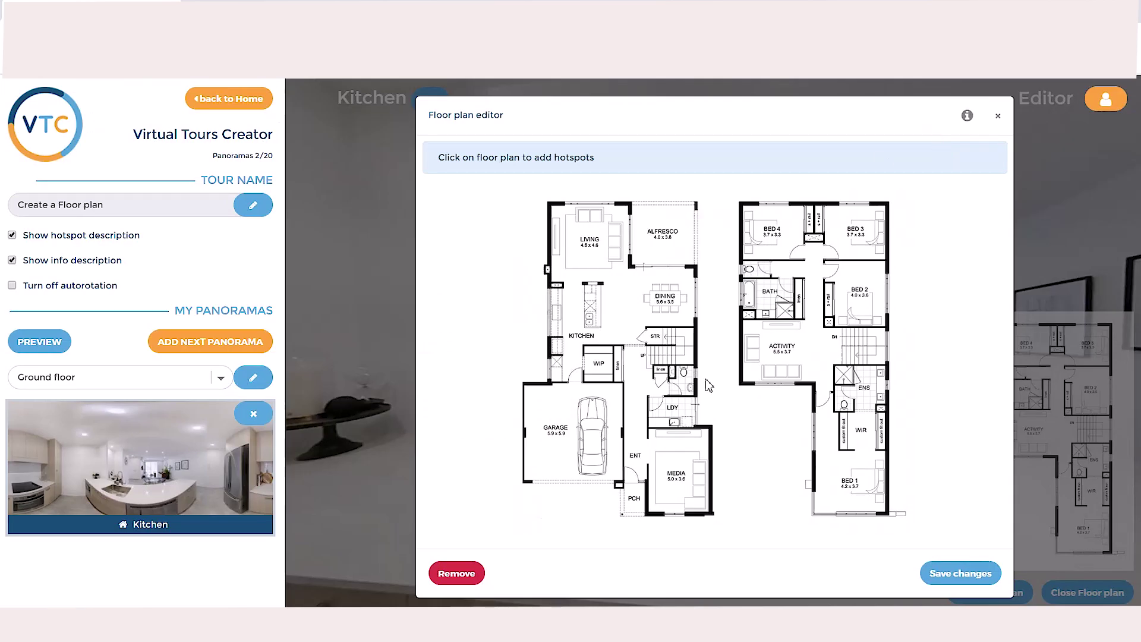
Step: Place hotspots on the kitchen and ACTIVITY rooms, linking them to the Kitchen and Activity panoramas
click(573, 309)
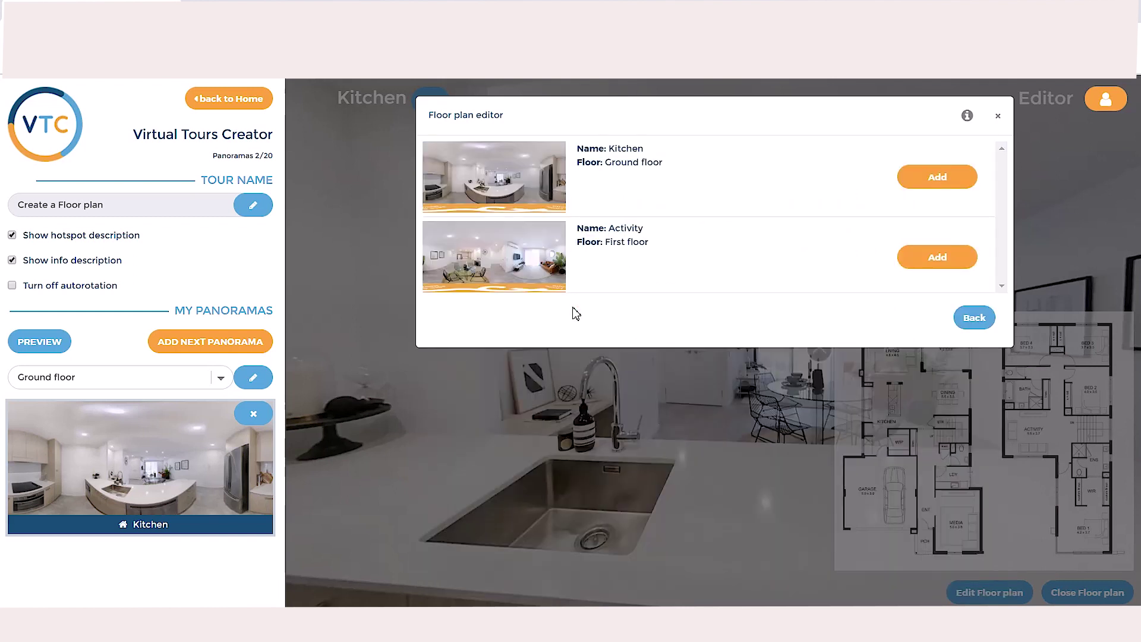
click(938, 177)
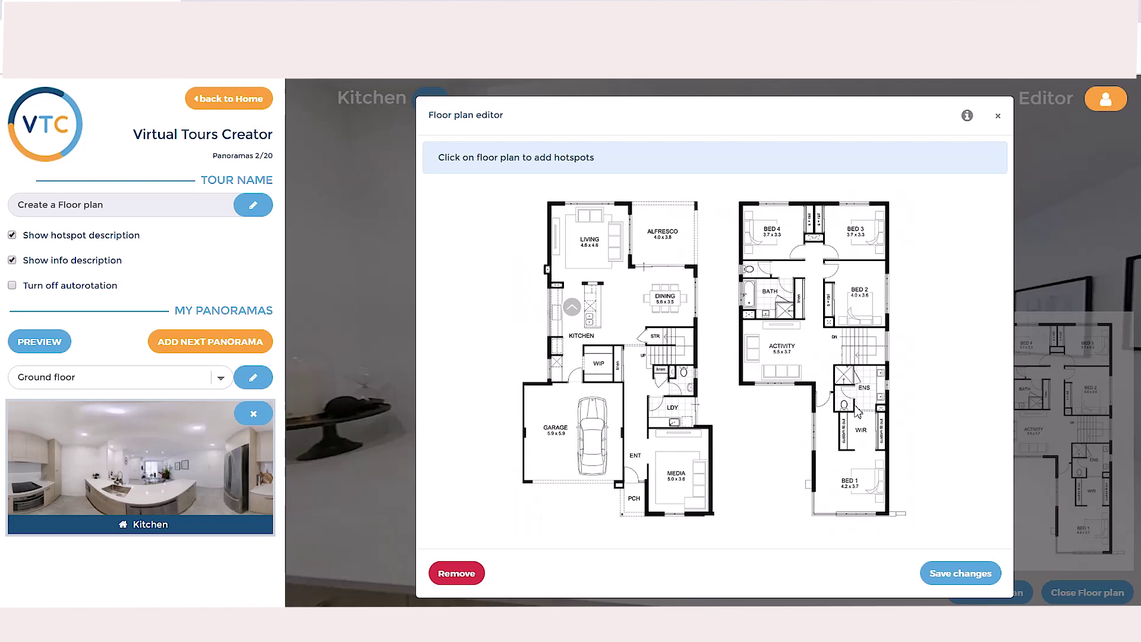
click(784, 351)
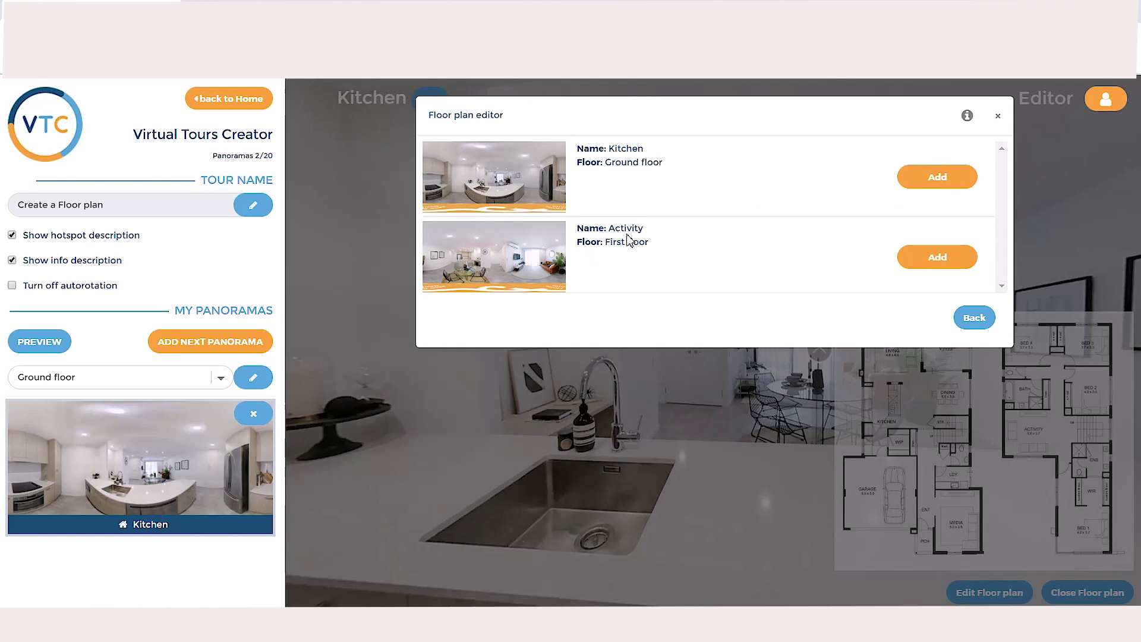
click(923, 267)
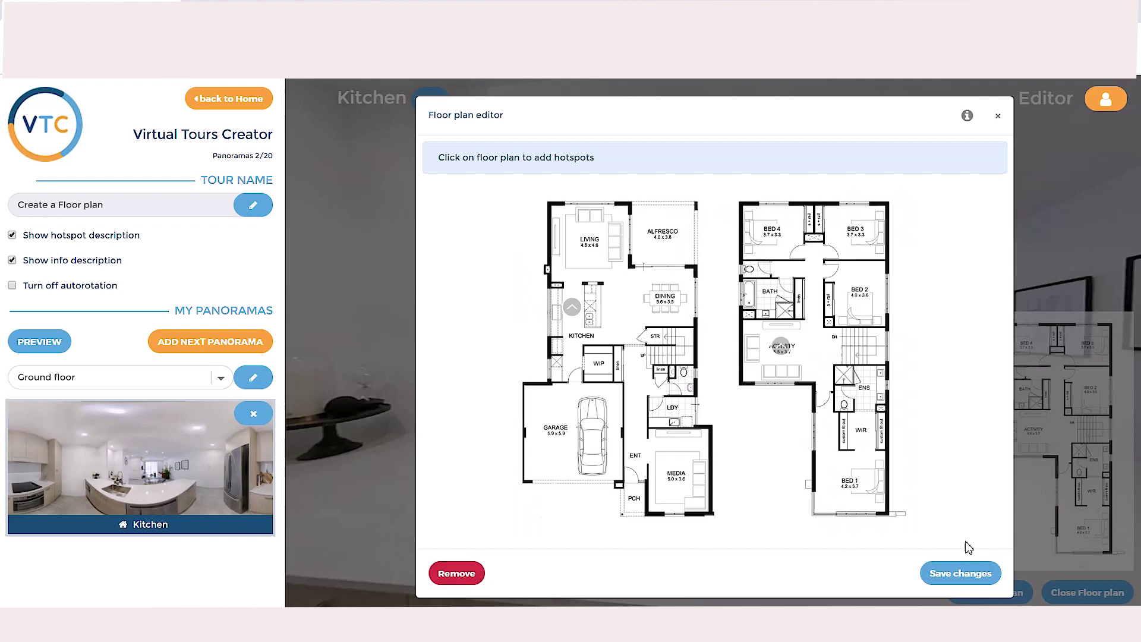
Step: Replace the Activity hotspot with a new one on the first-floor Activity room and save
right_click(783, 350)
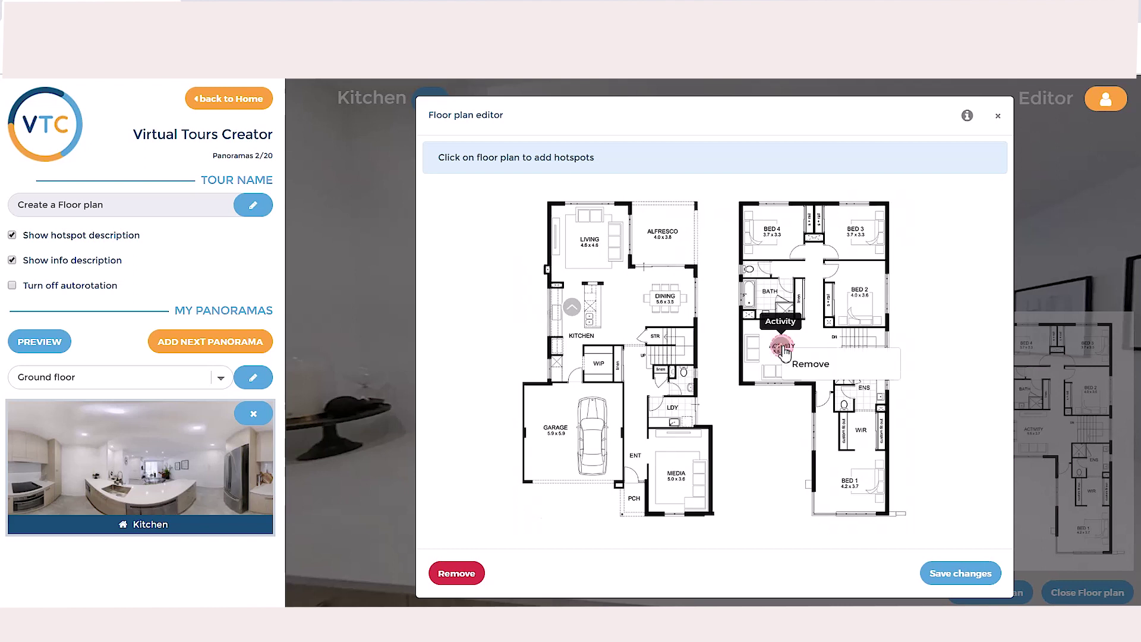
click(819, 367)
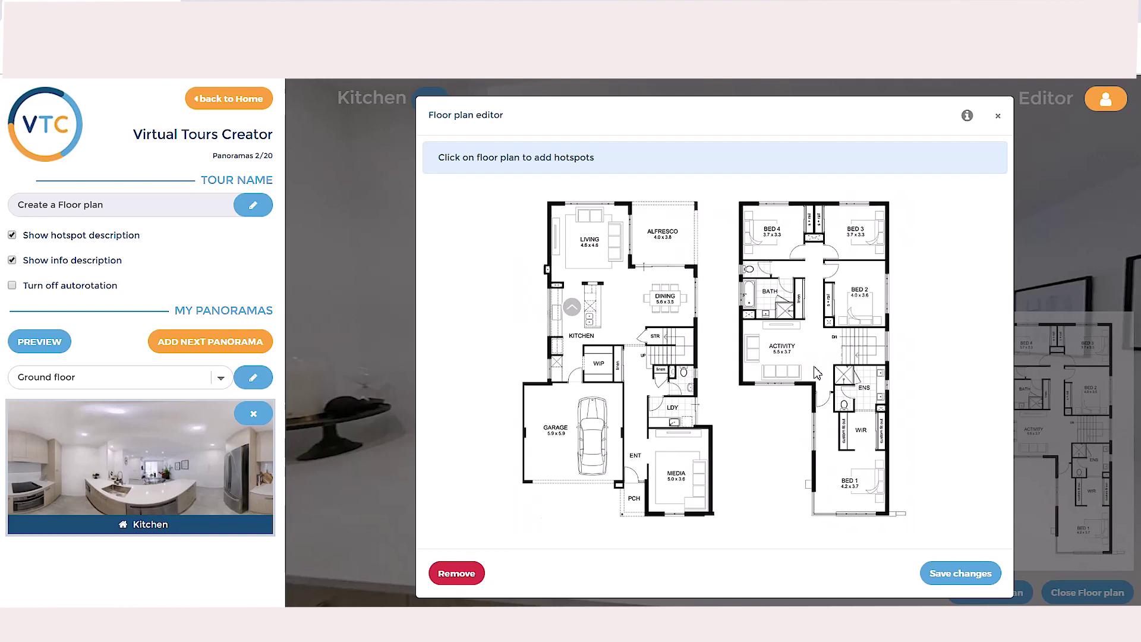
click(781, 350)
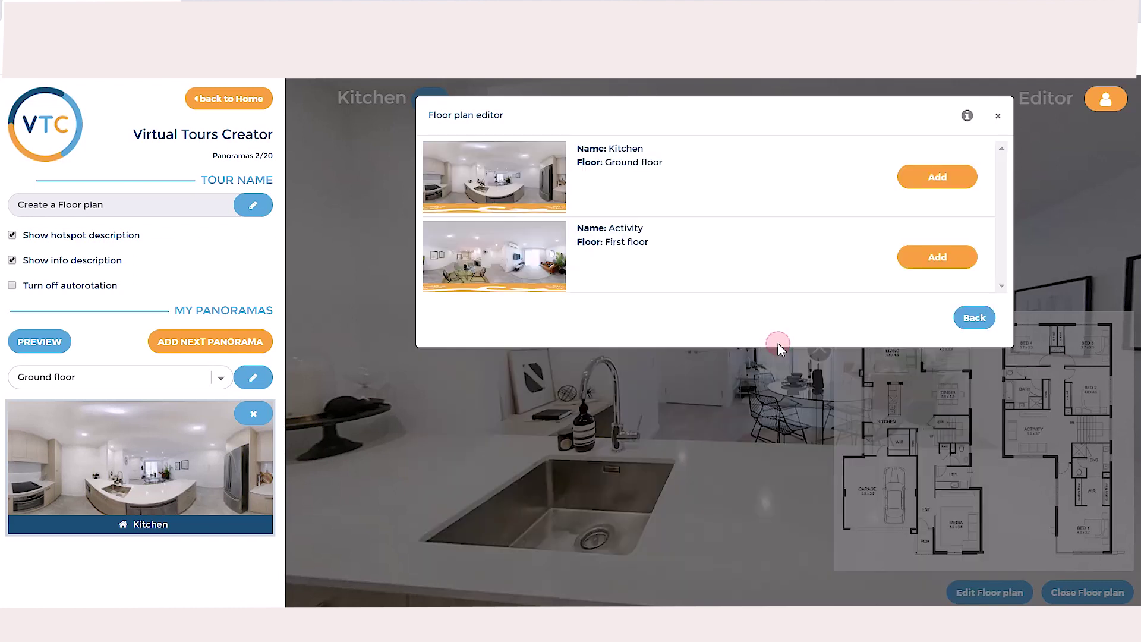
click(930, 261)
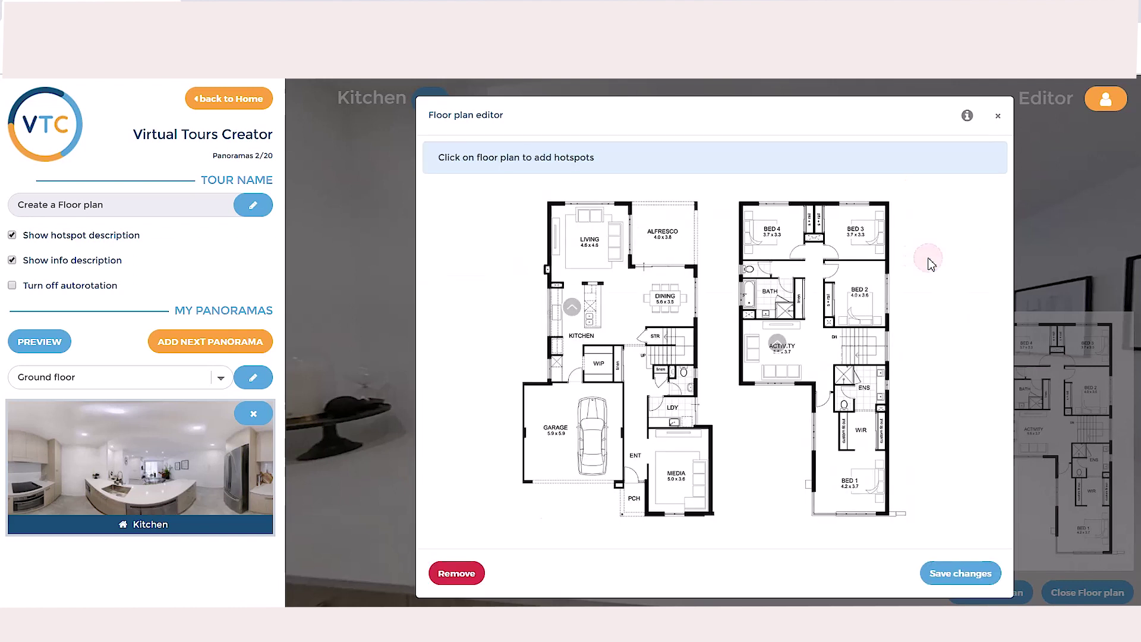
click(970, 572)
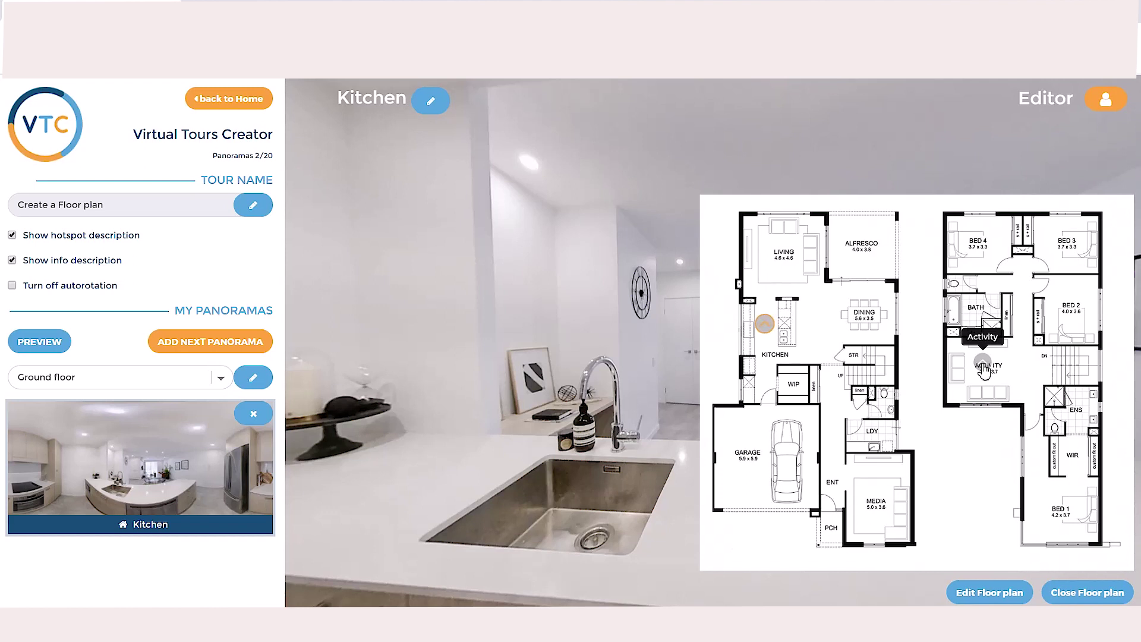
Step: Jump to the Activity panorama using its hotspot on the floor plan
click(984, 366)
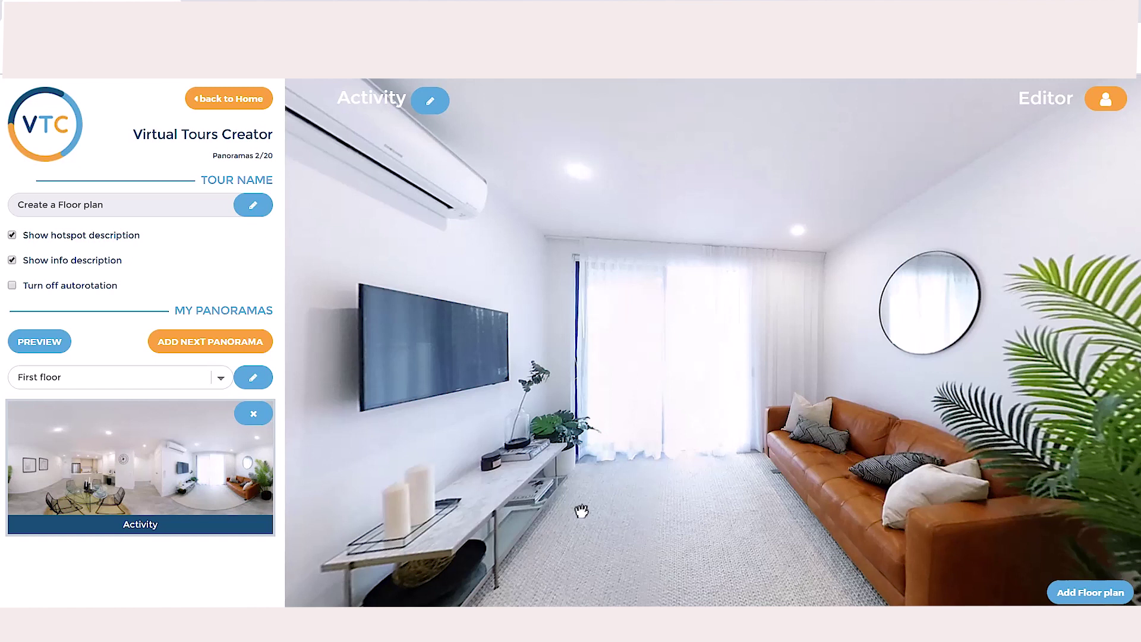
Step: Attach the 'Double story house floor plan' image to the Activity panorama
click(1085, 594)
click(713, 225)
click(243, 181)
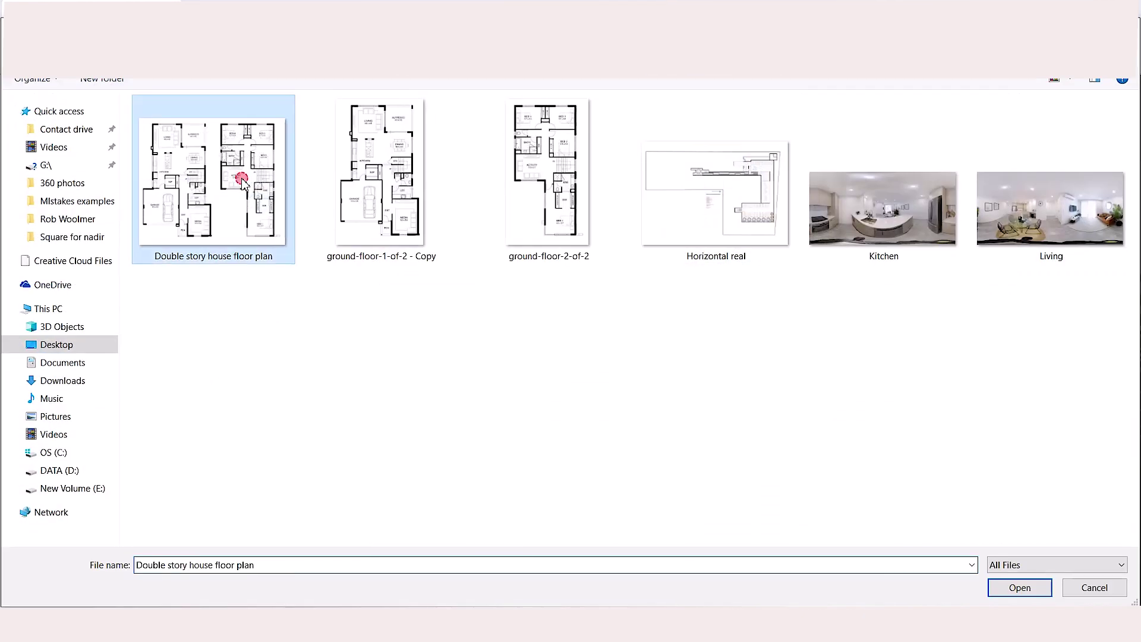
click(1010, 588)
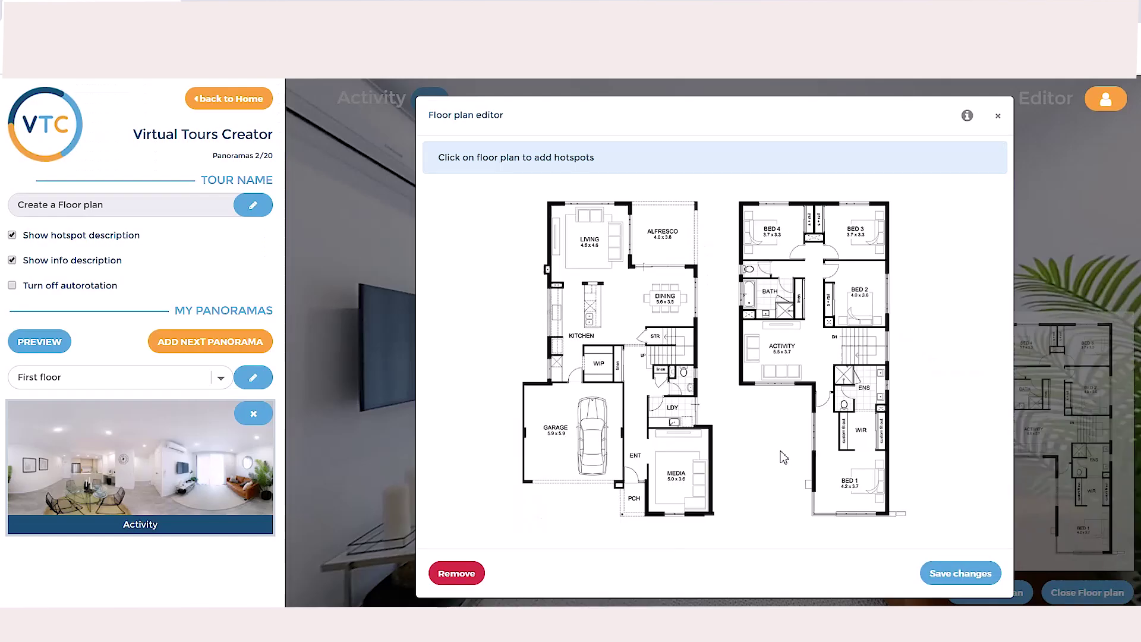
Step: Add hotspots linking the Activity room and kitchen area to their panoramas, then save
click(783, 347)
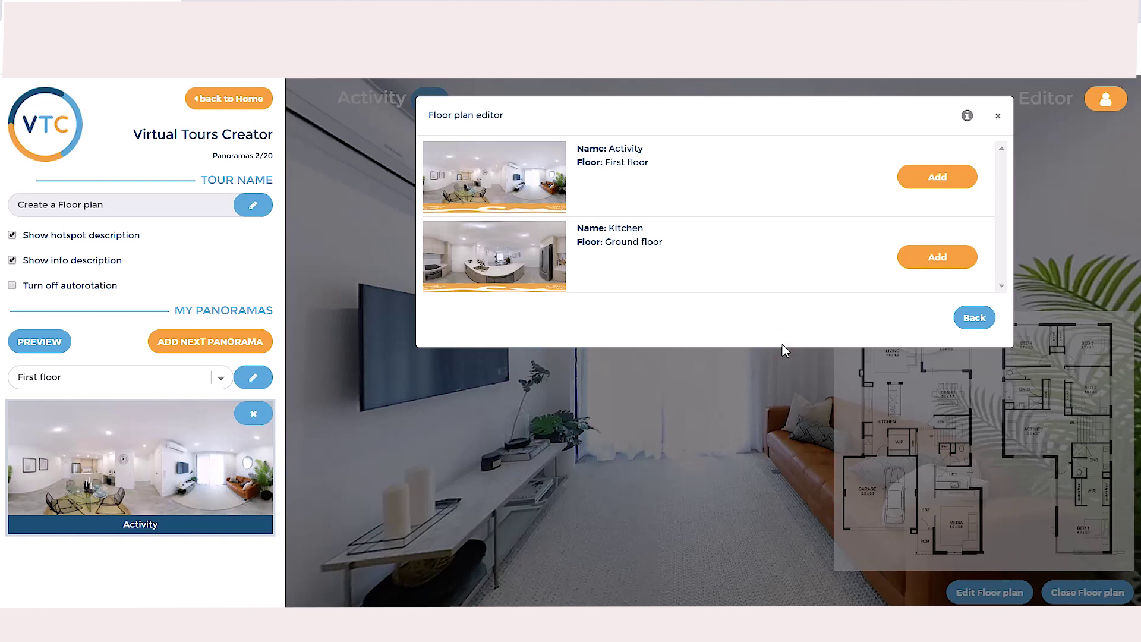
click(947, 180)
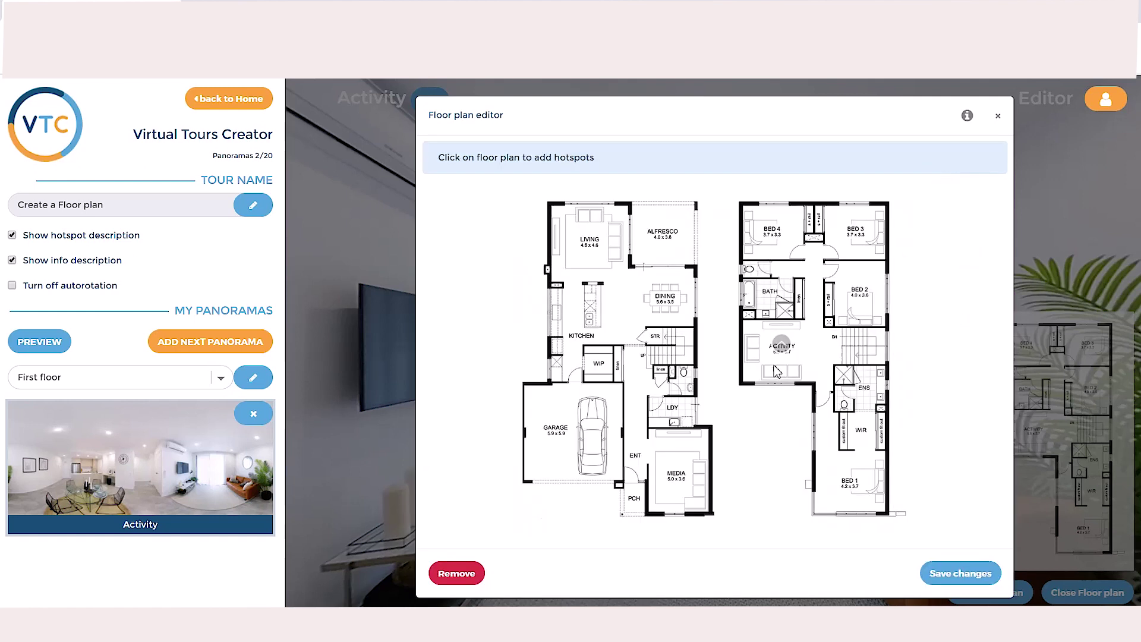
click(574, 318)
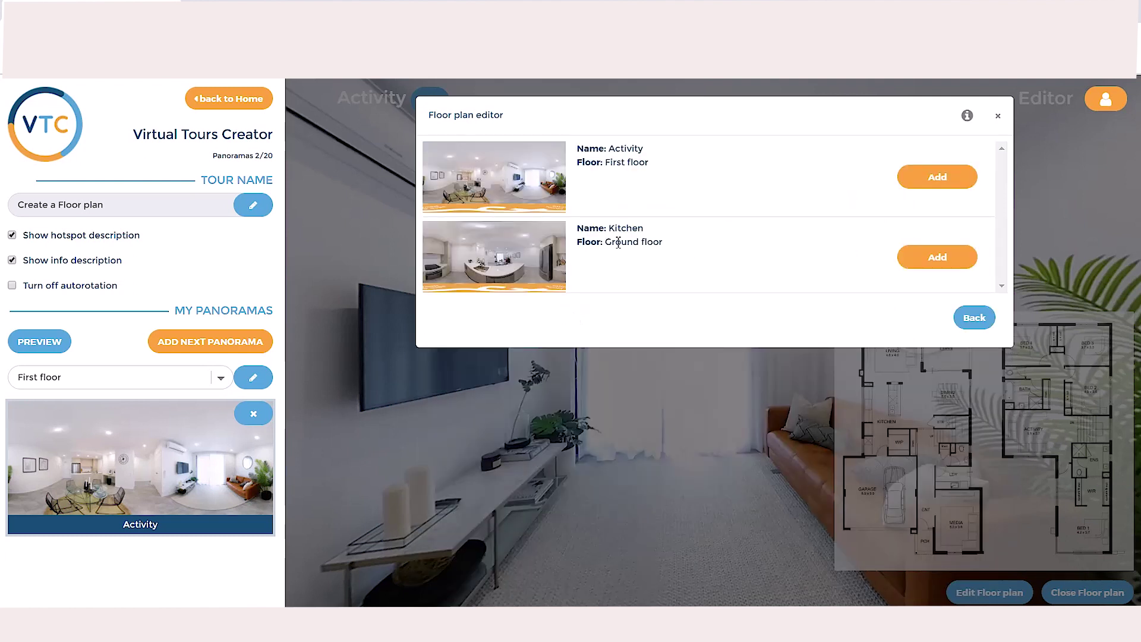
click(932, 261)
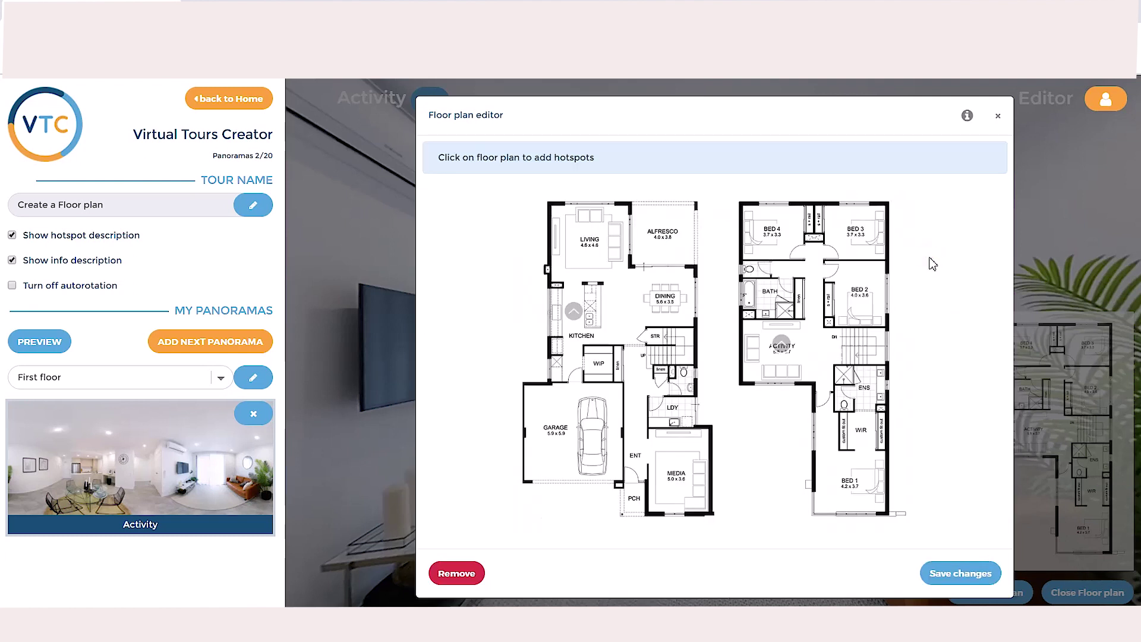
click(950, 574)
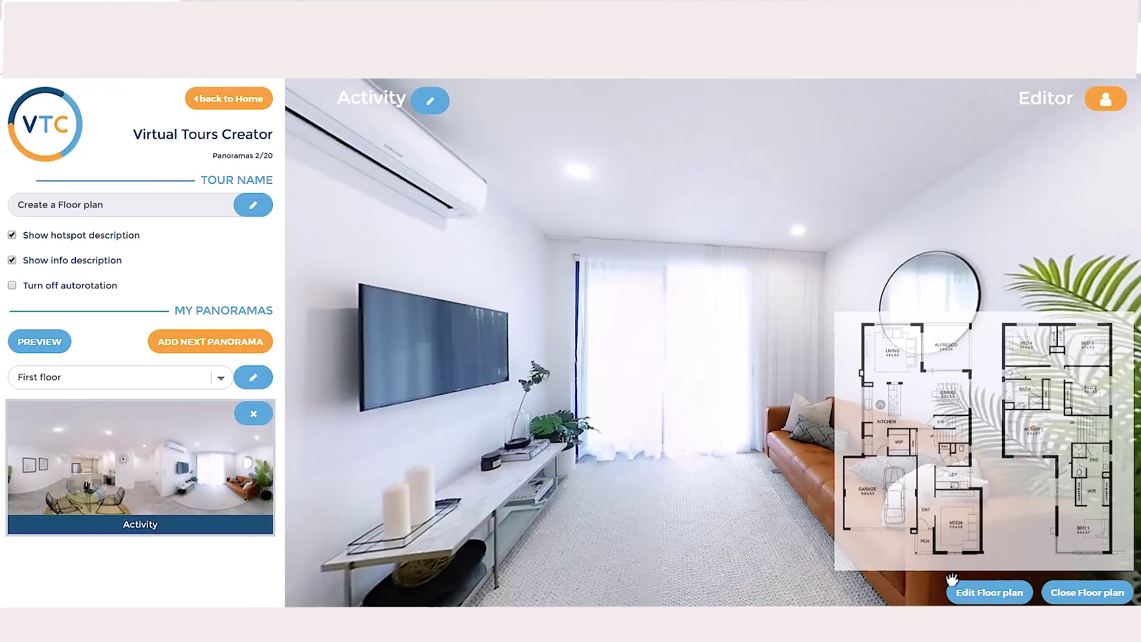
Step: Return to the Kitchen panorama from the plan and launch the tour preview
mouse_move(830, 321)
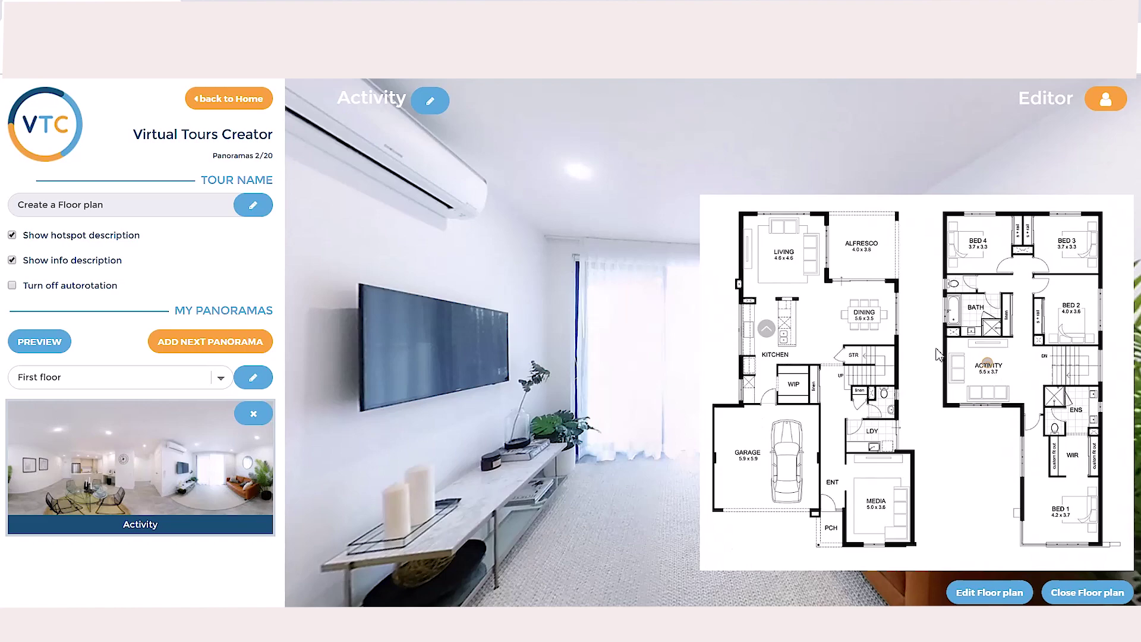
click(767, 330)
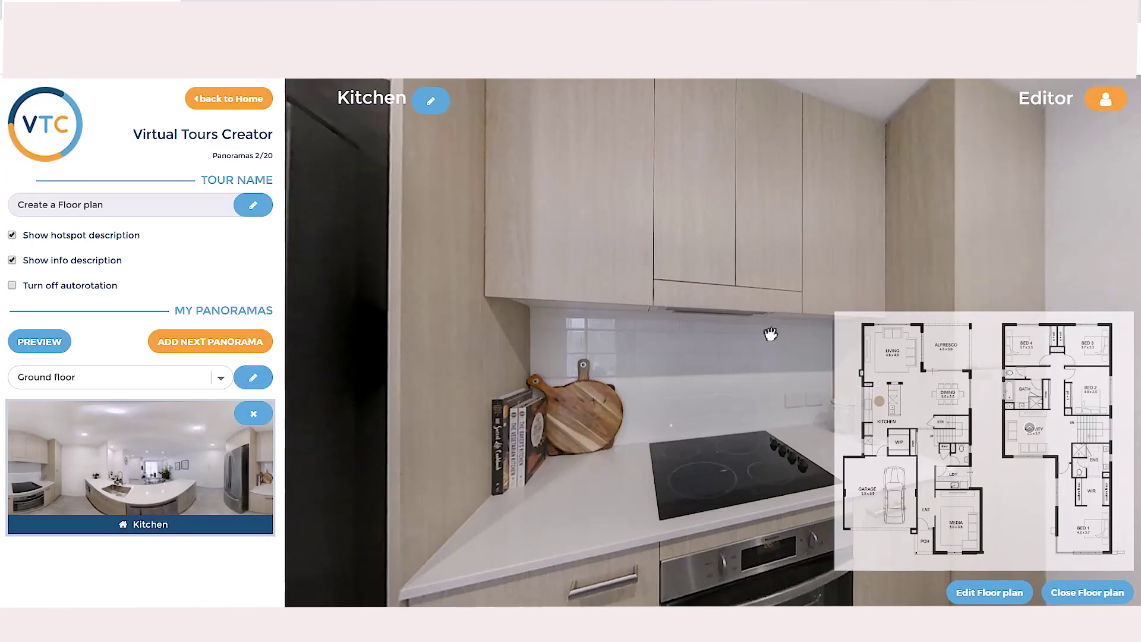
mouse_move(871, 212)
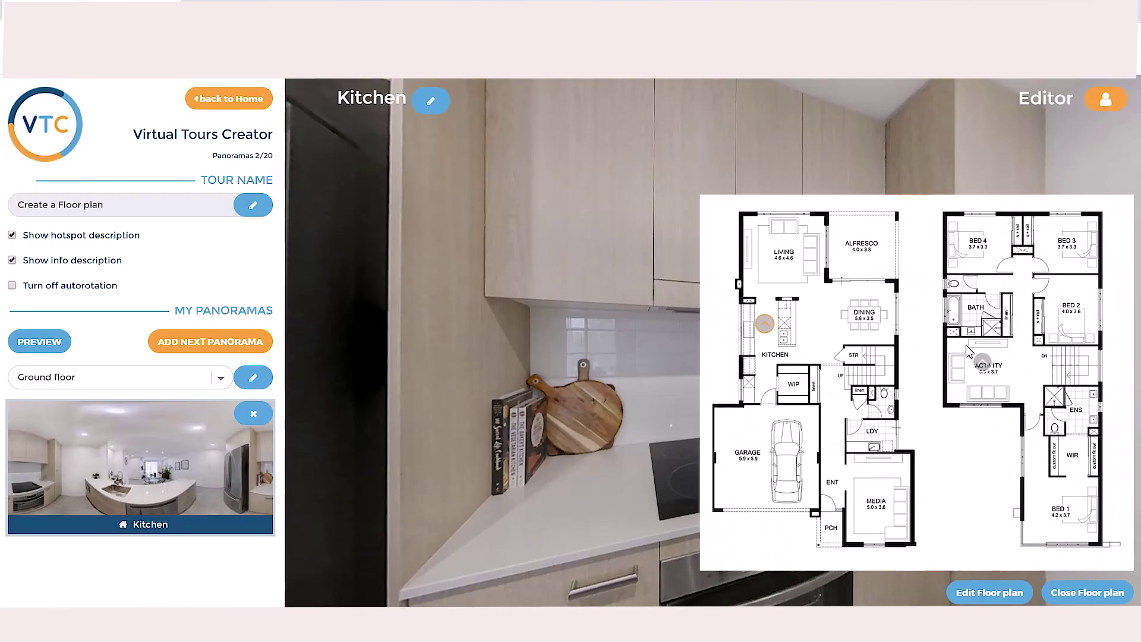
click(38, 345)
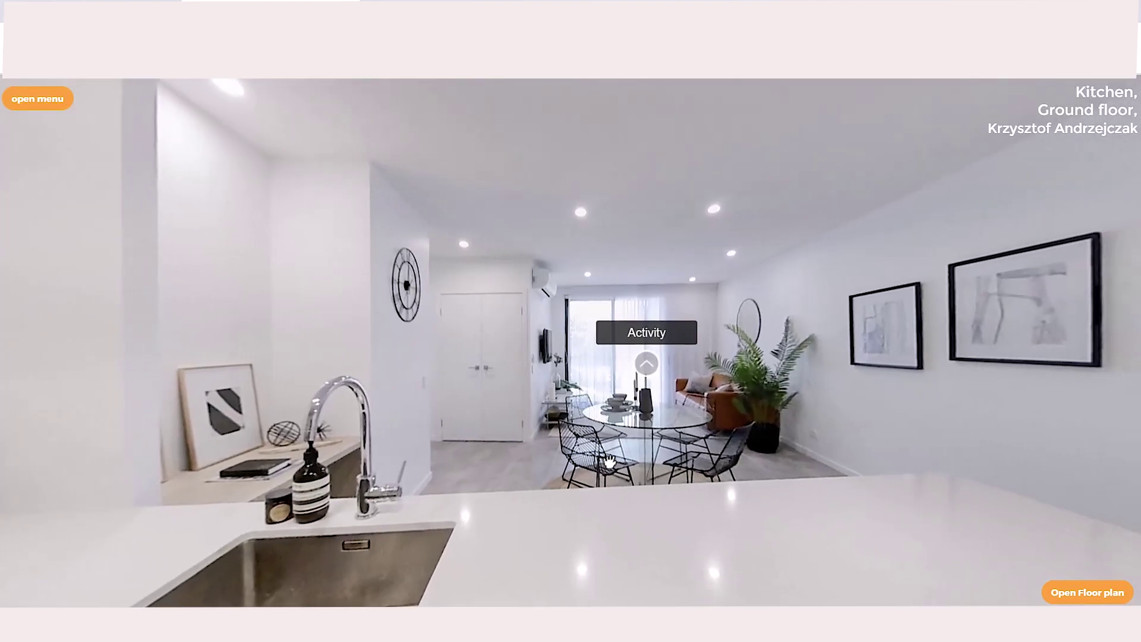
Step: Show the floor plan in the preview and test the Activity hotspot
click(1108, 594)
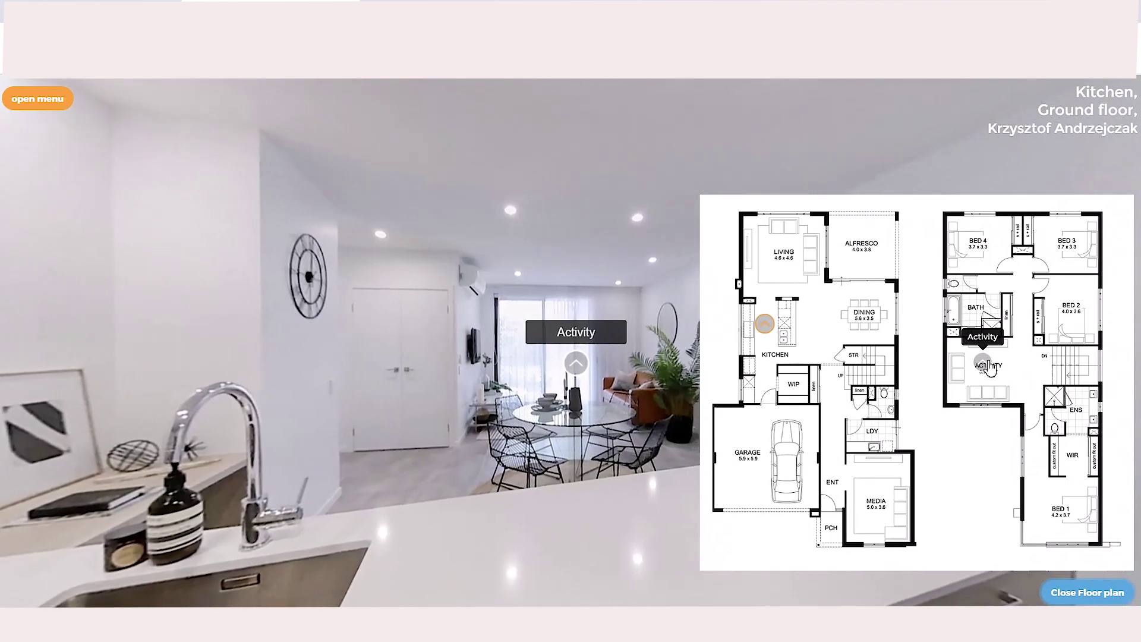
click(987, 361)
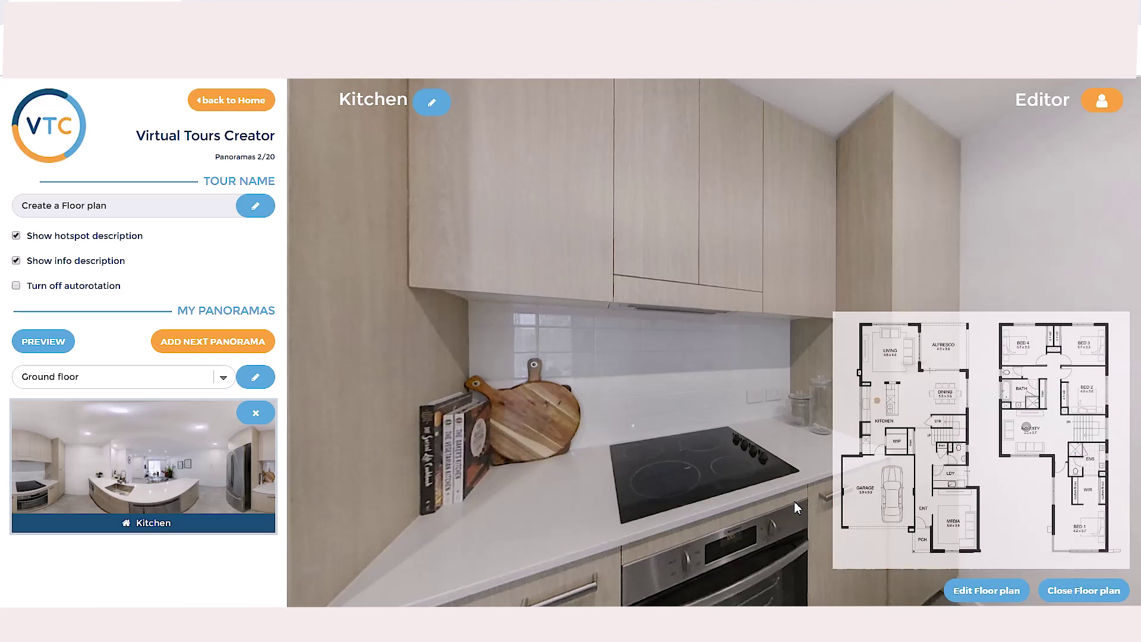
mouse_move(838, 439)
mouse_move(737, 508)
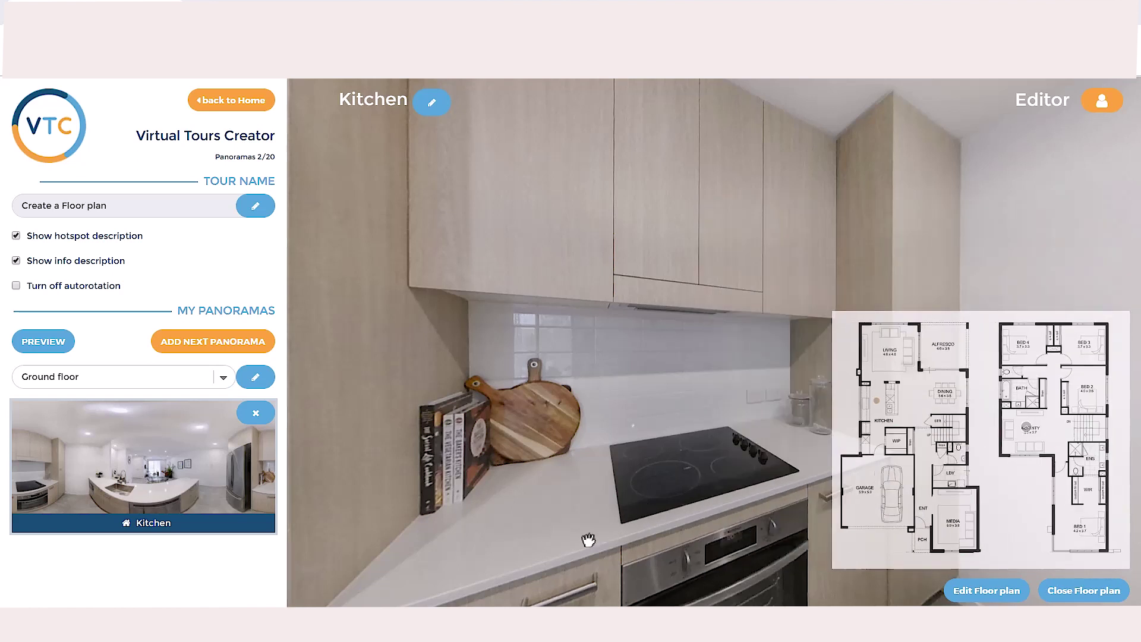
drag(736, 499, 391, 492)
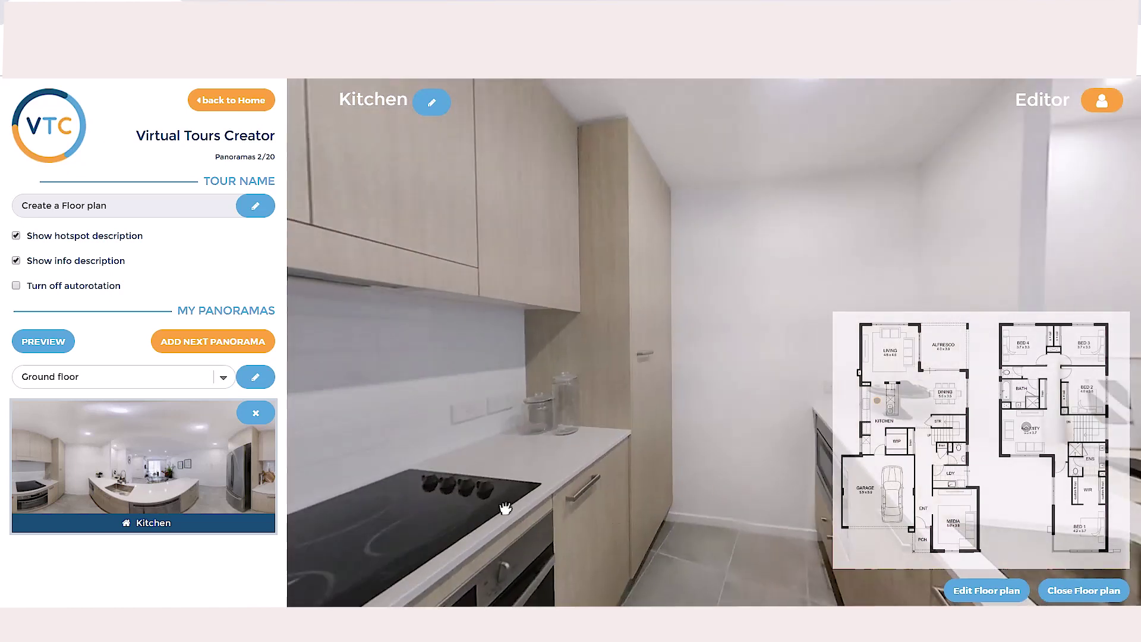
drag(669, 517, 438, 511)
drag(764, 478, 528, 482)
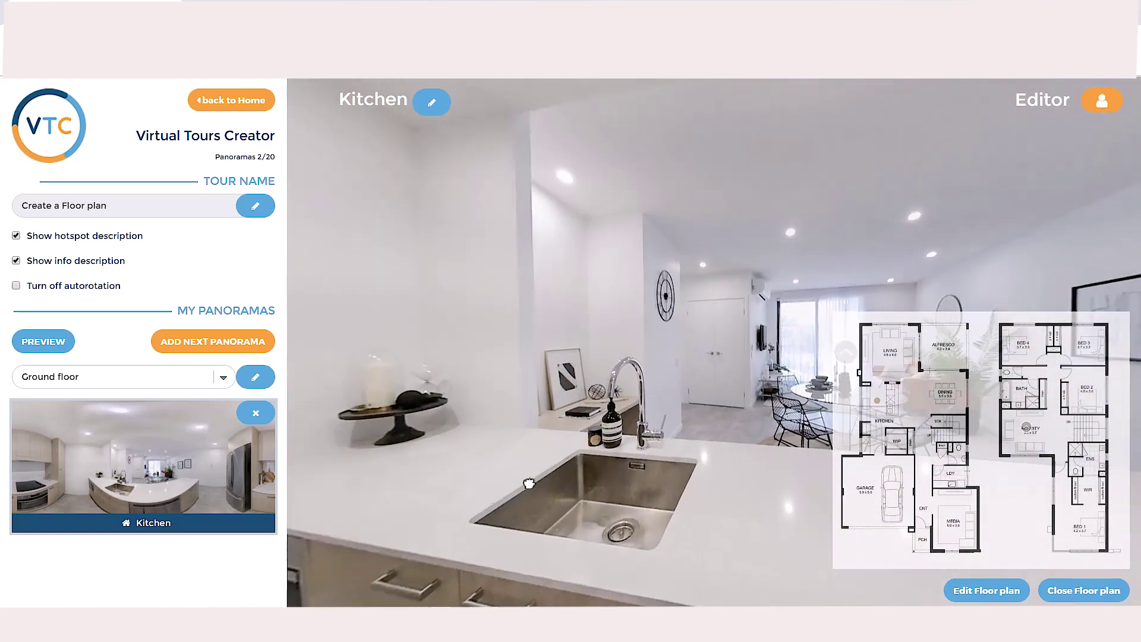
drag(718, 433, 625, 502)
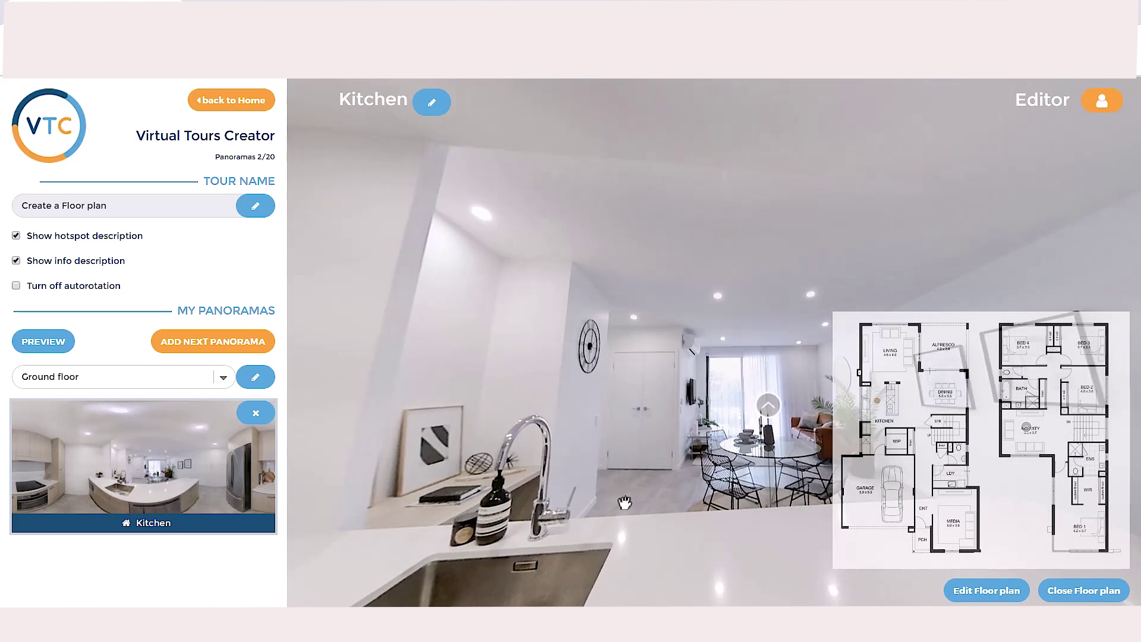